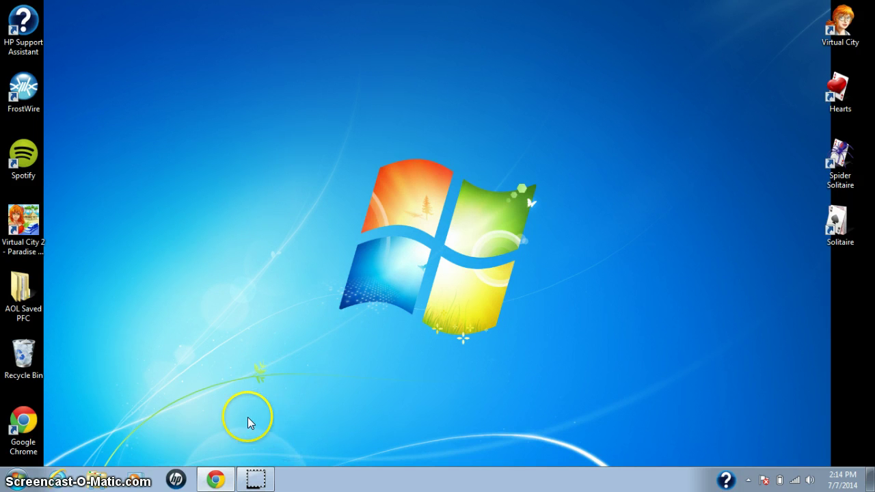
Step: Open the jump list for the Chrome icon on the taskbar
right_click(215, 479)
left_click(186, 383)
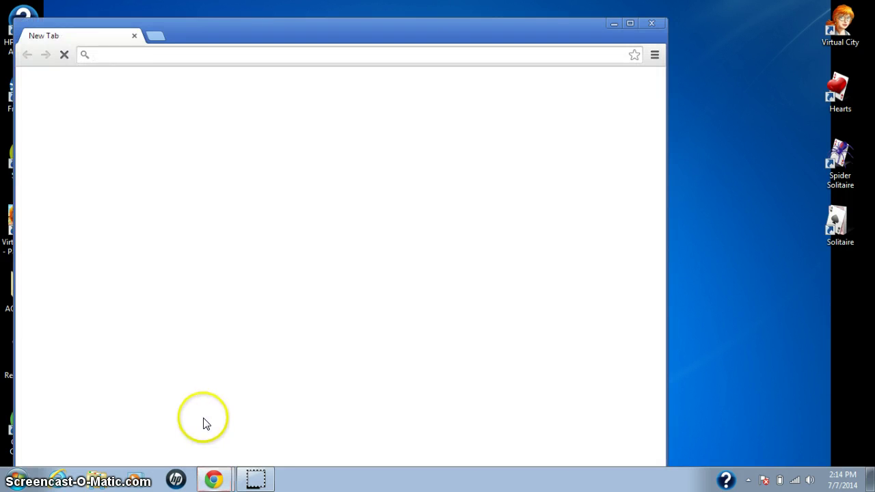
left_click(629, 25)
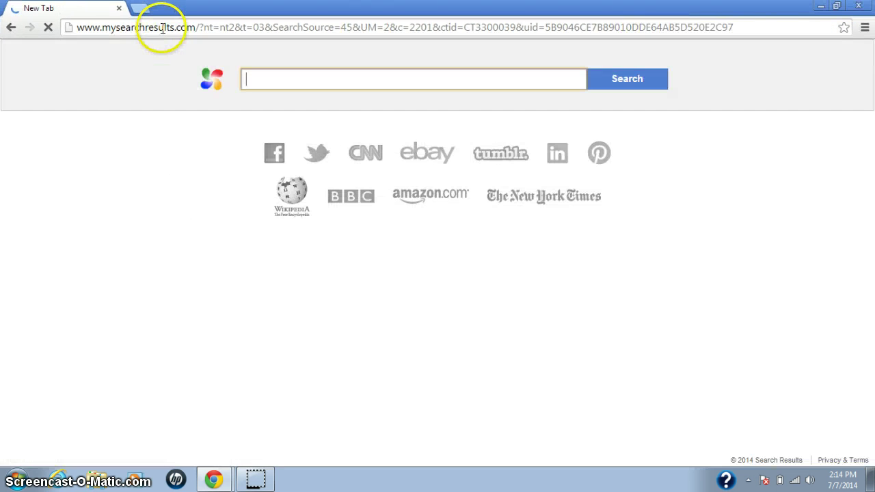
left_click(161, 28)
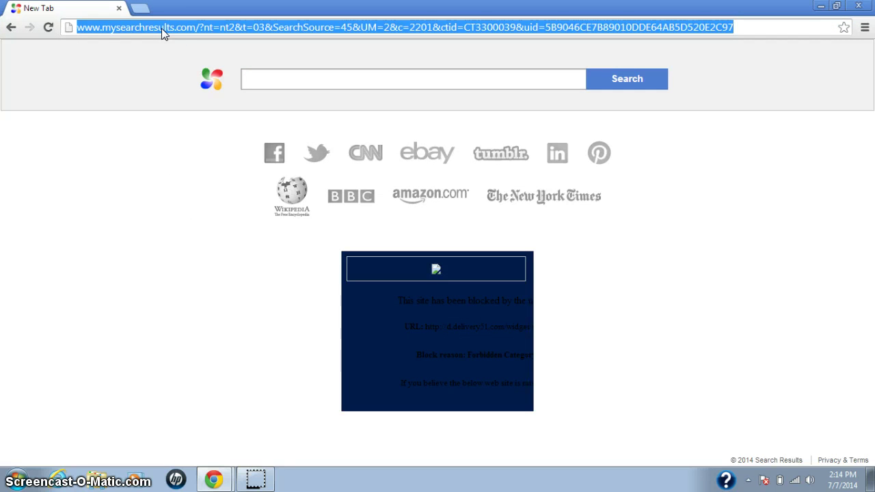
type("w")
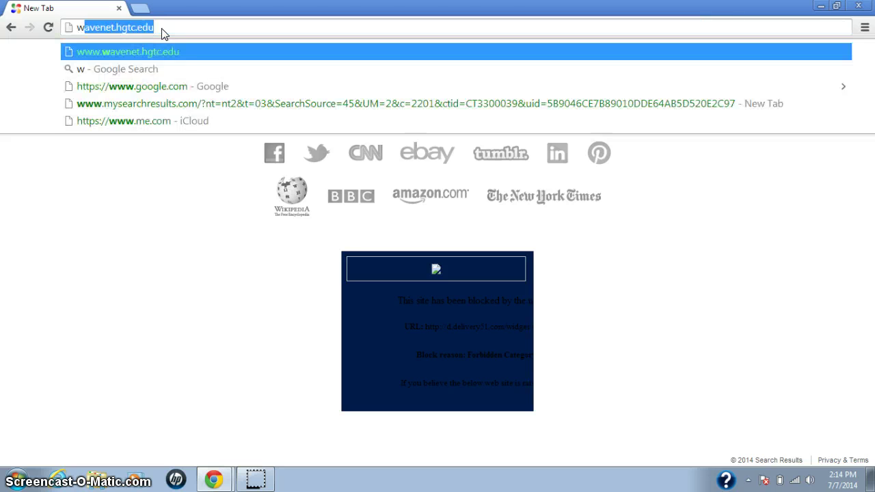
type("ww.wave")
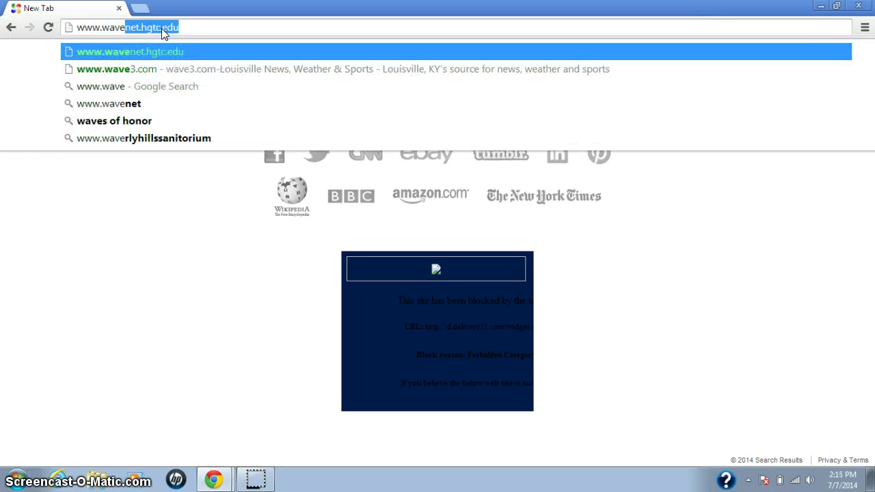
type("net.")
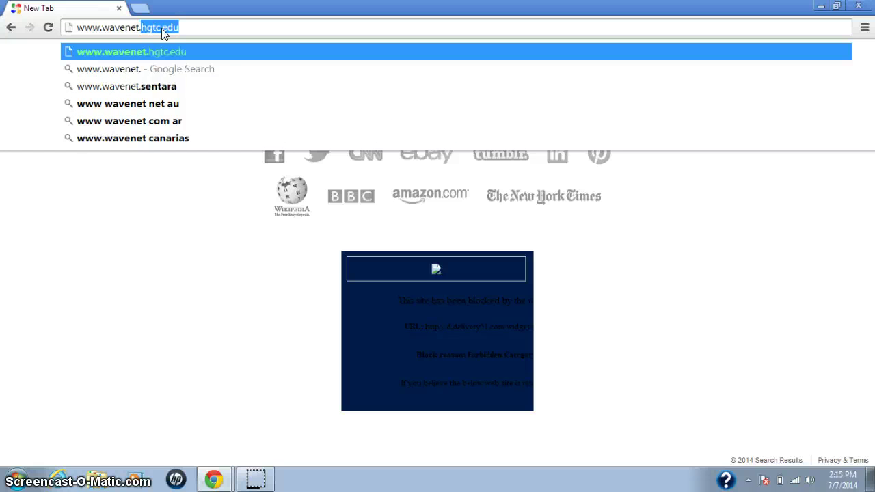
type("hgtc.edu")
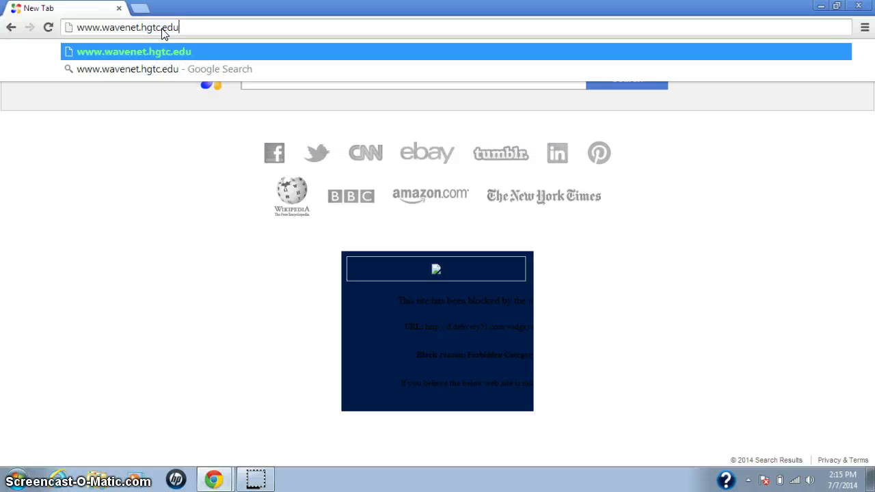
key("Return")
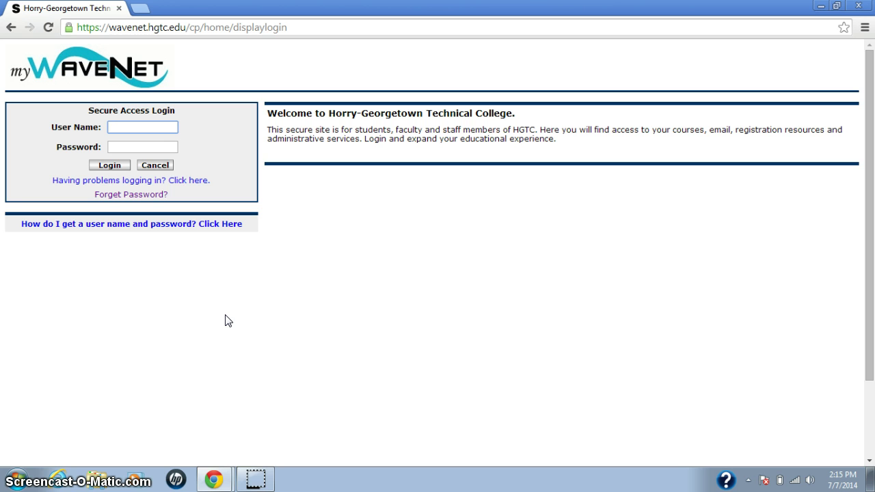
Step: Log in to myWaveNet with the student's user name and password
left_click(212, 313)
left_click(171, 187)
left_click(150, 129)
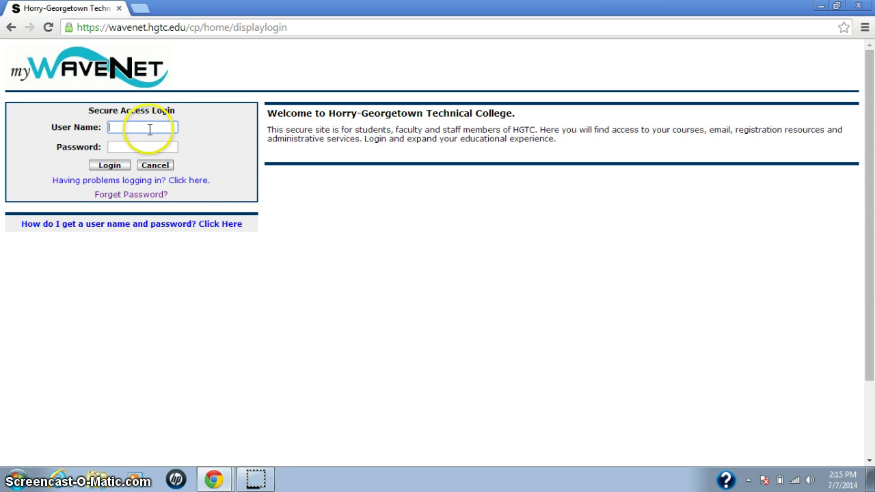
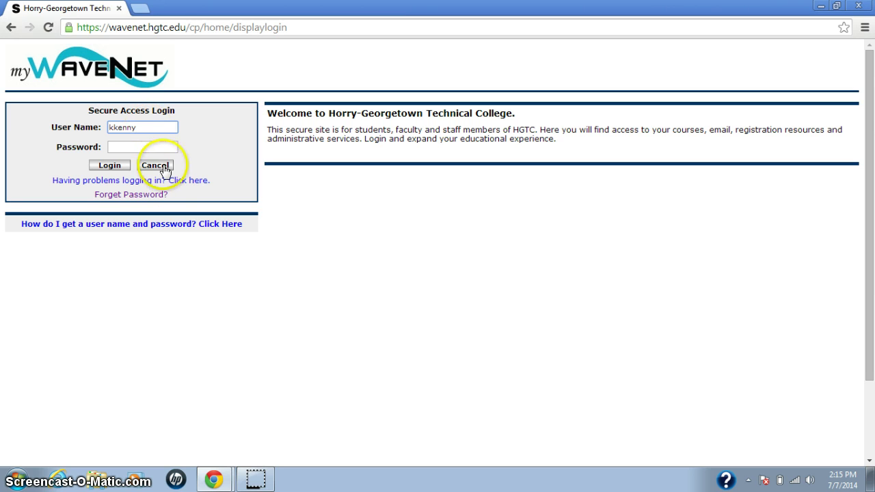
left_click(156, 144)
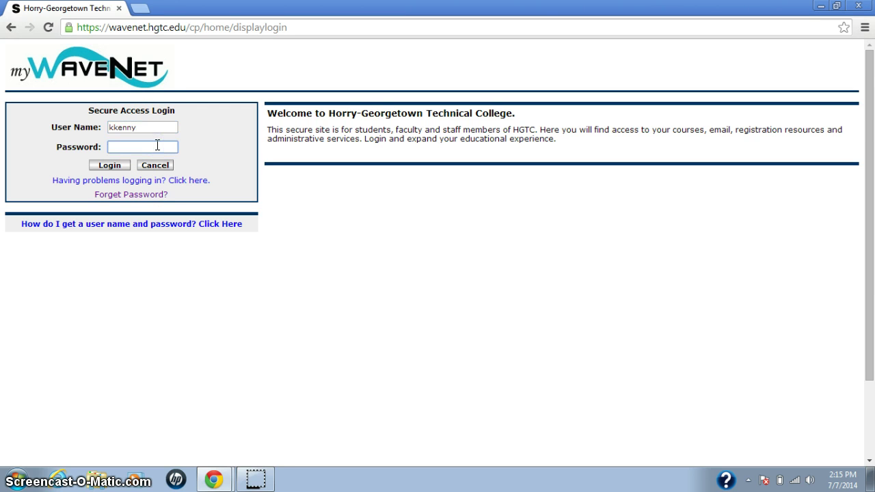
type("•••••••••")
left_click(154, 146)
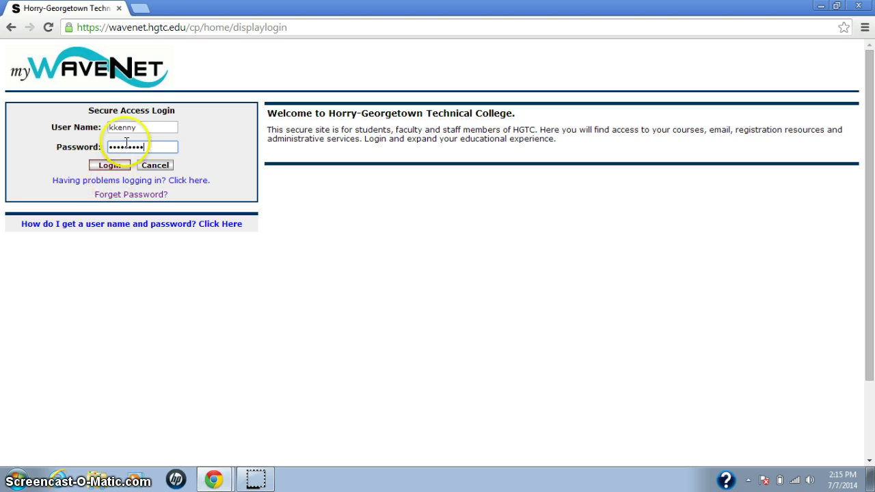
left_click(110, 166)
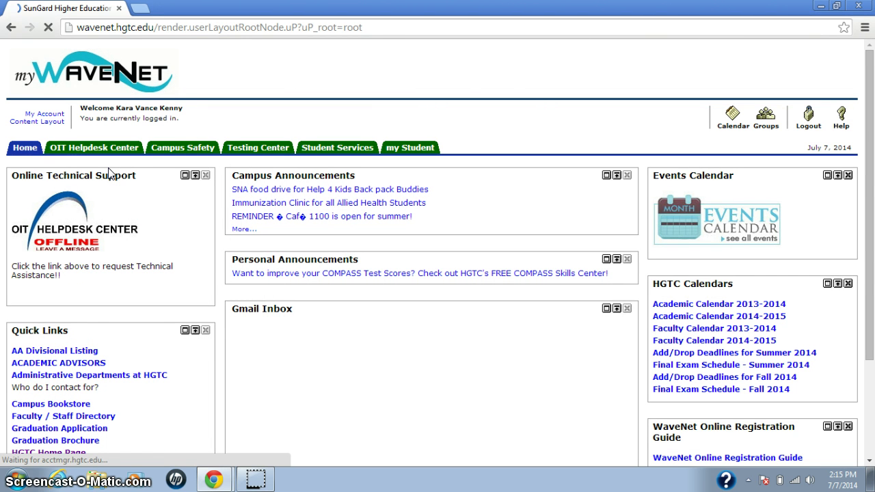
Step: Go to the my Student page and follow the D2L or Course Studio link under My Courses
left_click(20, 156)
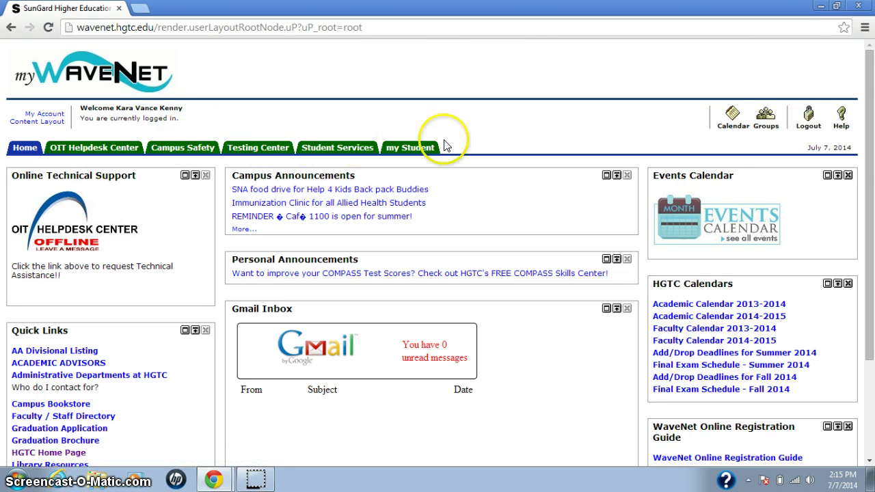
left_click(410, 150)
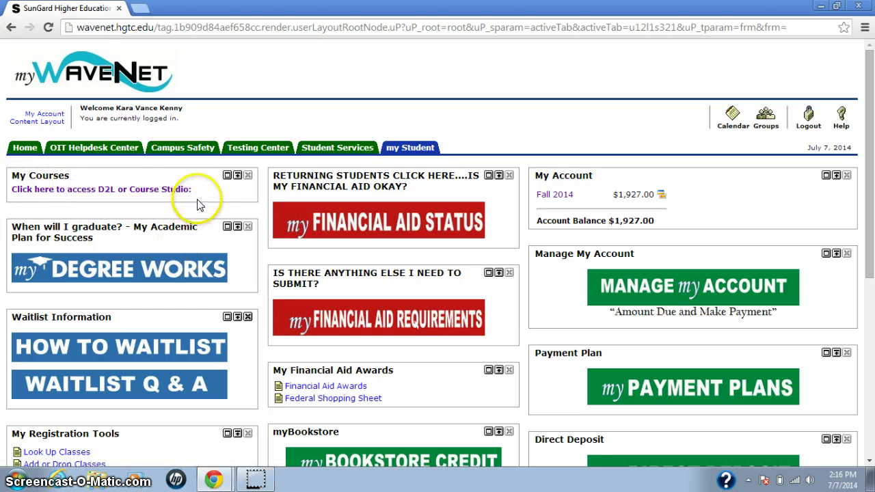
left_click(113, 190)
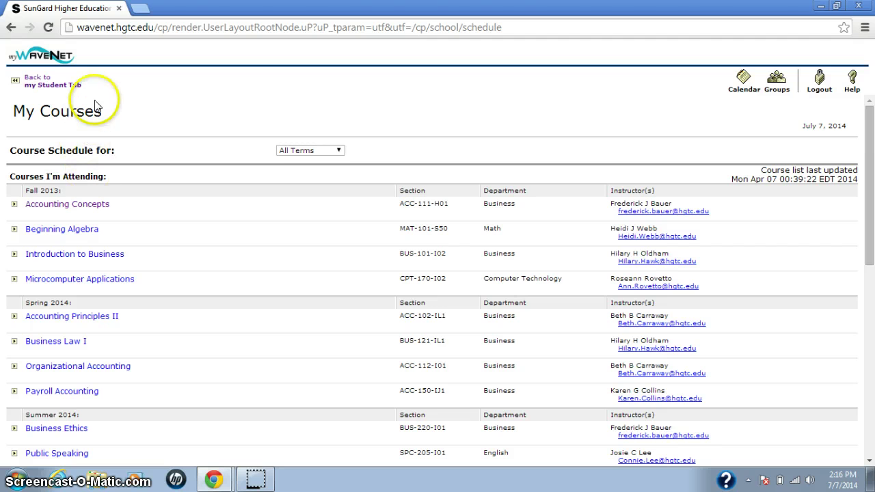
Step: Open the D2L homepage in a new tab from the My Courses list
scroll(190, 246, "down", 5)
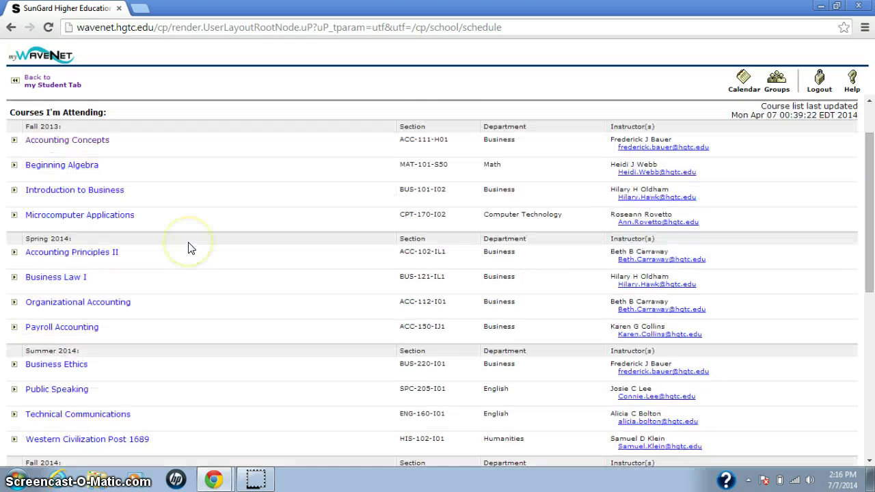
scroll(190, 248, "up", 5)
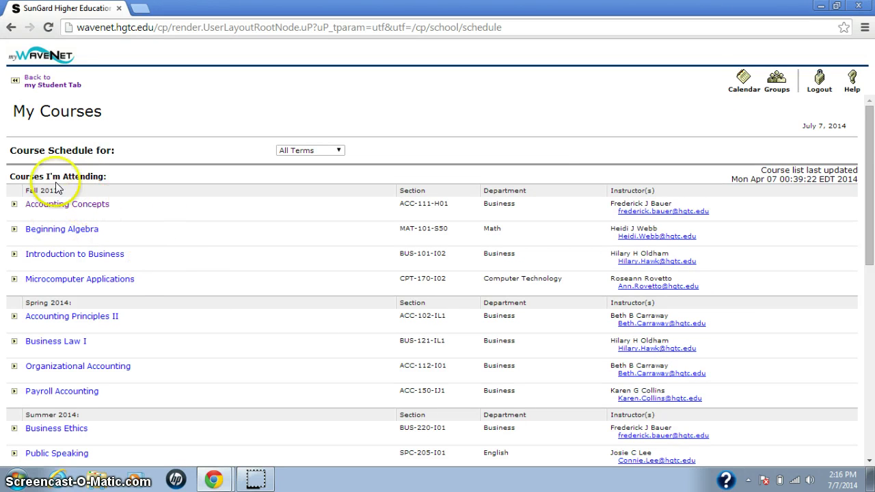
left_click(44, 204)
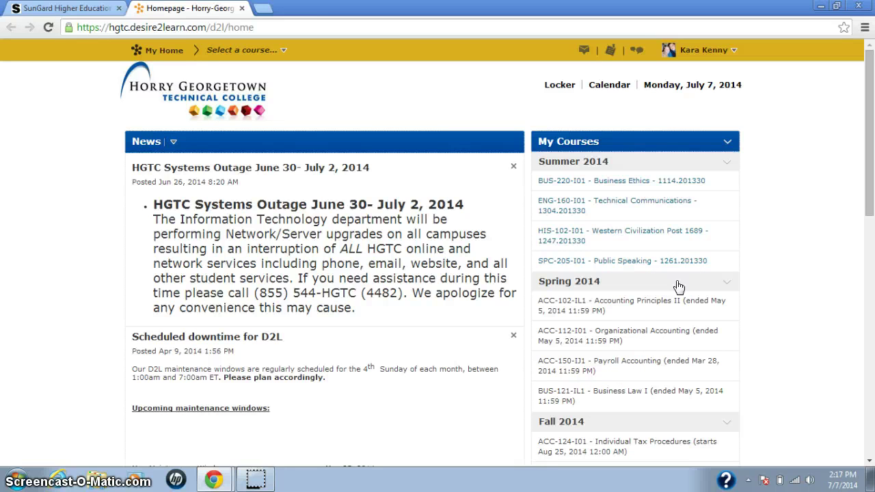
Step: Enter the ENG-160-I01 Technical Communications course and expand its Assignments menu
left_click(579, 207)
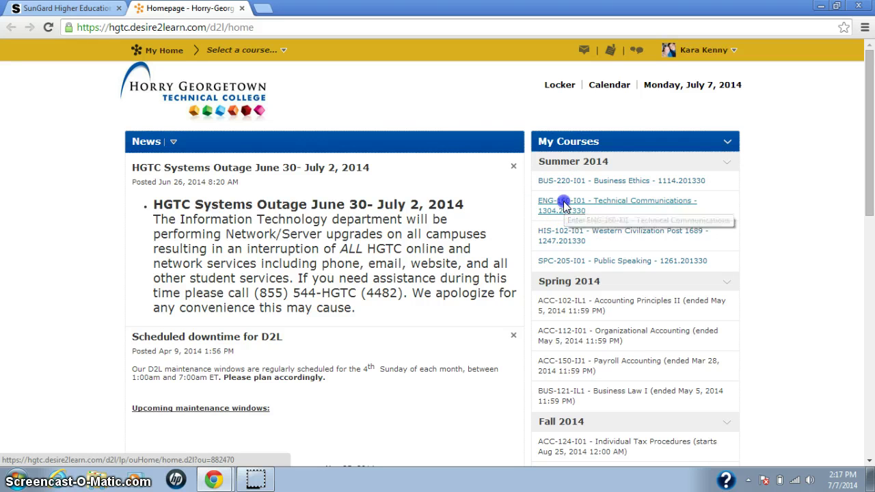
left_click(565, 206)
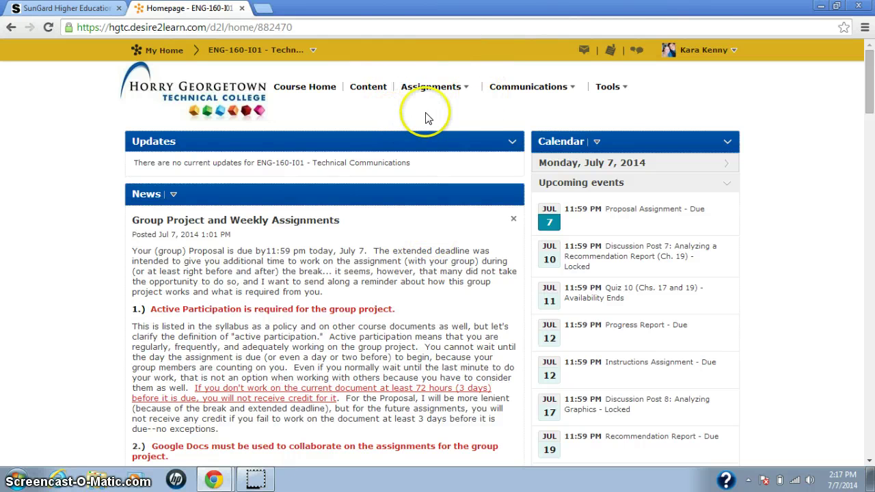
left_click(464, 93)
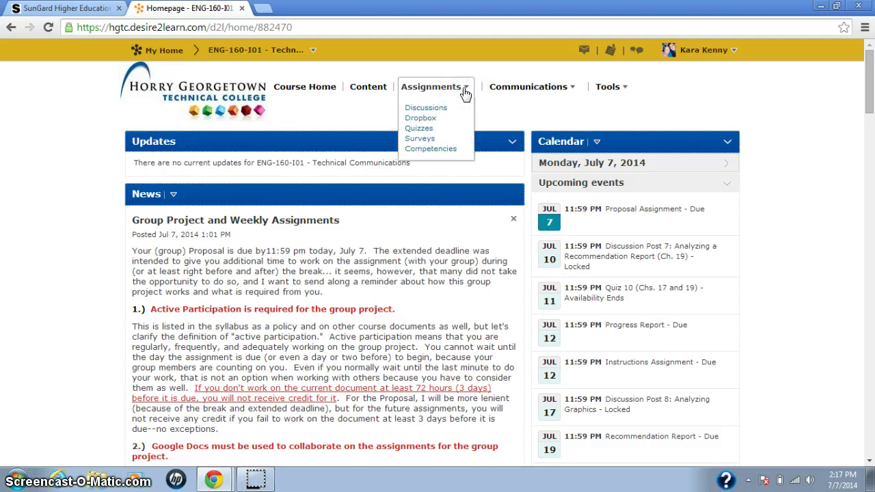
Step: Open the Quizzes list and select the Demo Quiz
left_click(415, 129)
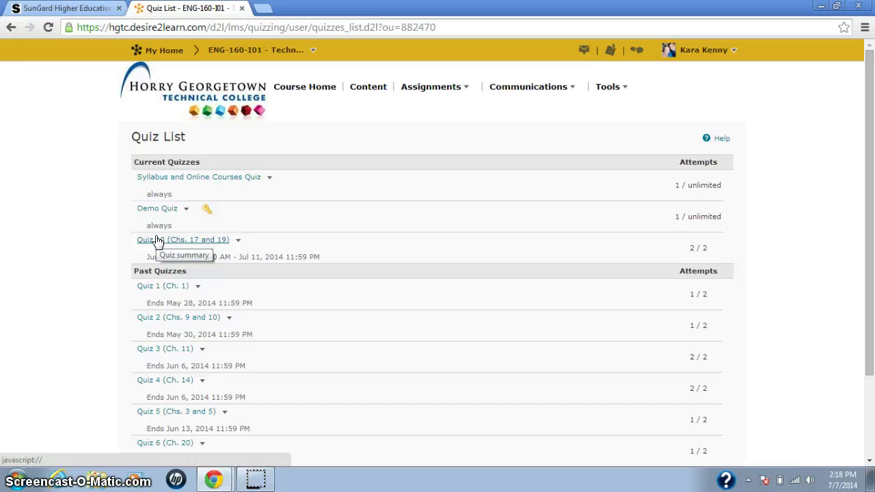
left_click(152, 208)
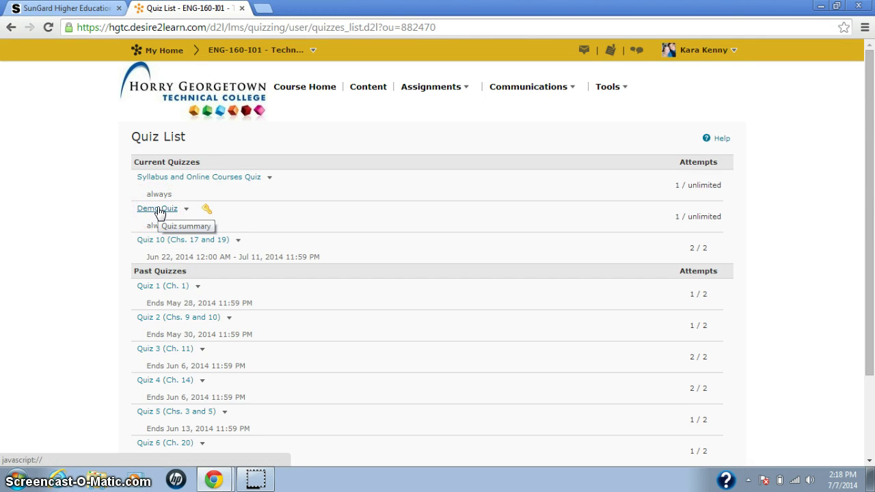
Step: Open the Demo Quiz summary from Current Quizzes
left_click(157, 209)
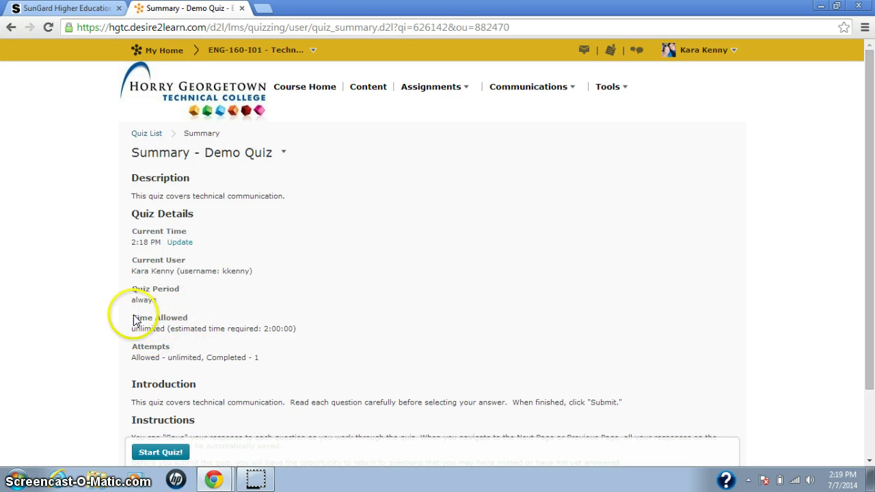
left_click(186, 328)
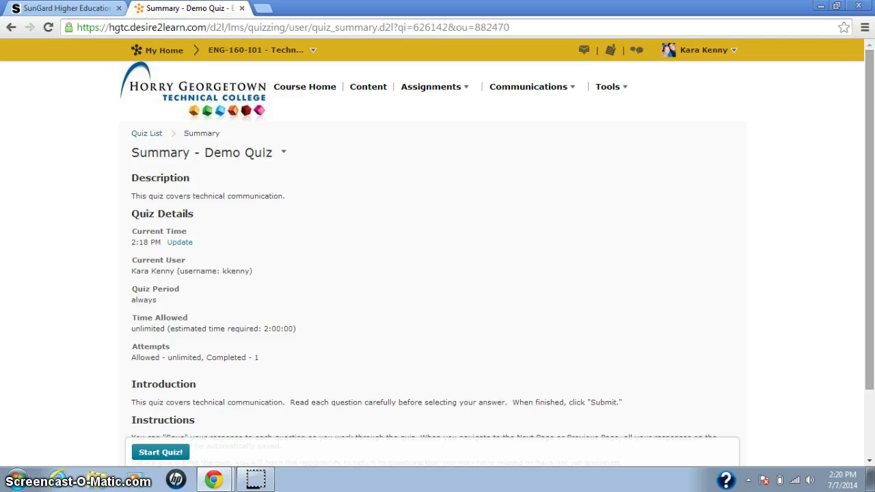
scroll(853, 148, "down", 2)
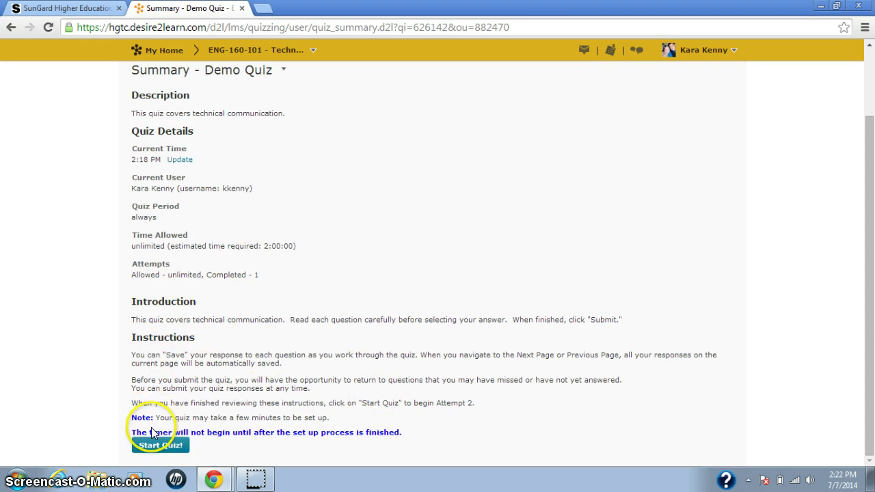
Step: Start attempt 2 of the Demo Quiz and confirm in the dialog
left_click(166, 444)
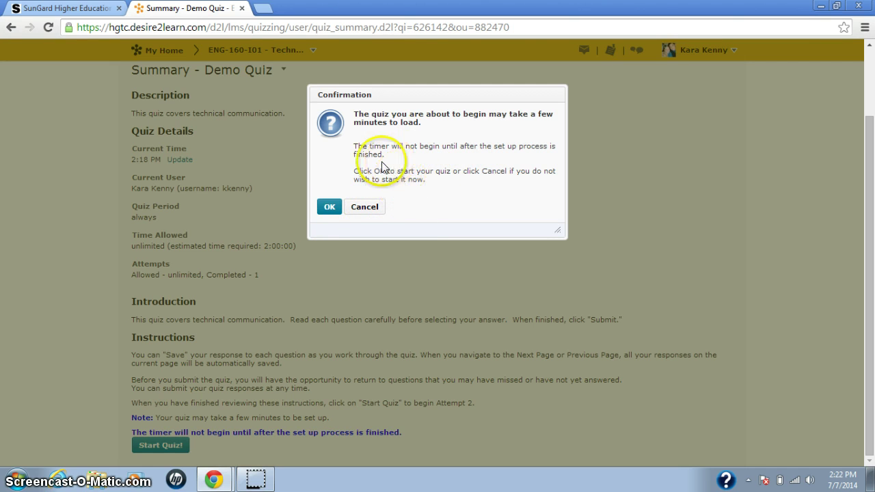
left_click(329, 207)
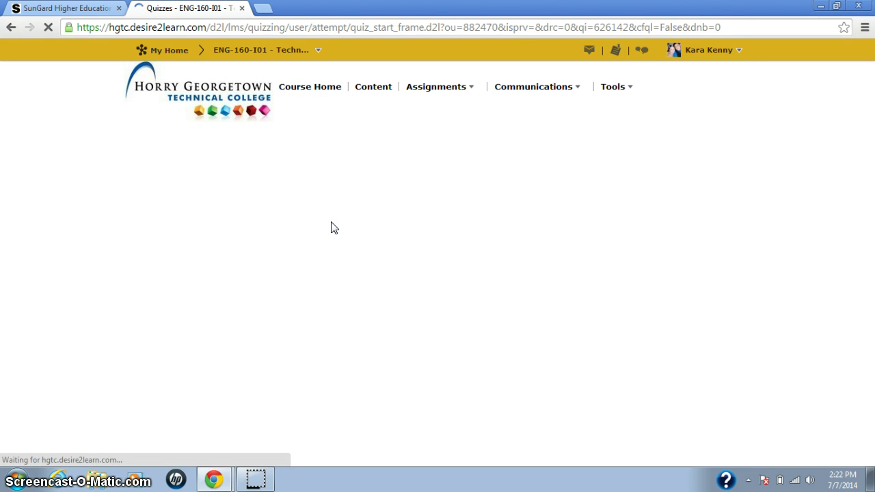
left_click(333, 228)
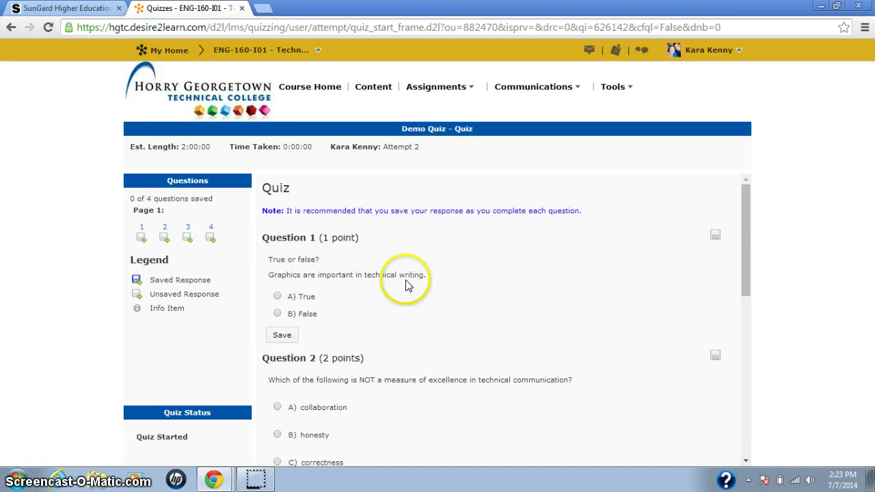
Step: Select A) True for question 1 and save the answer
left_click(277, 296)
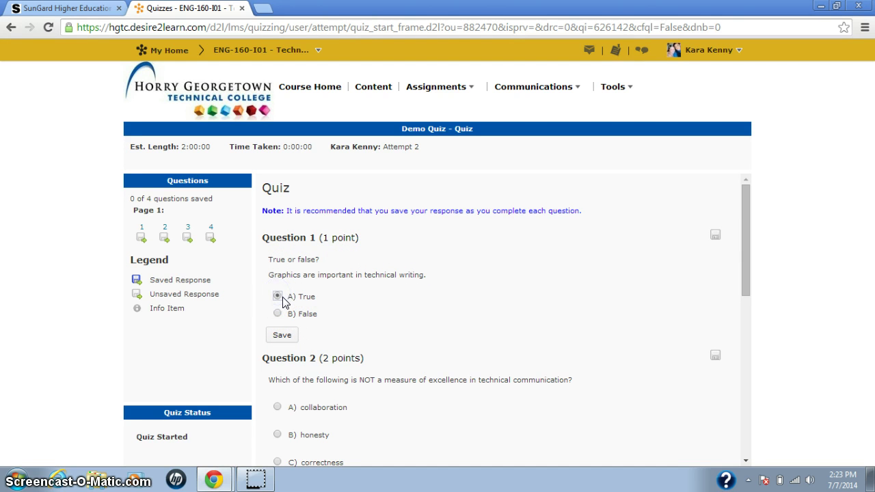
left_click(282, 336)
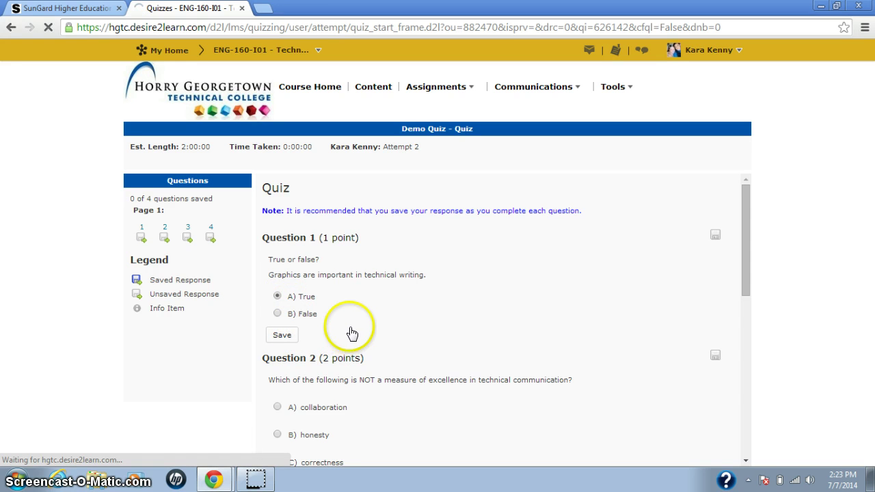
scroll(350, 333, "down", 1)
scroll(348, 331, "down", 1)
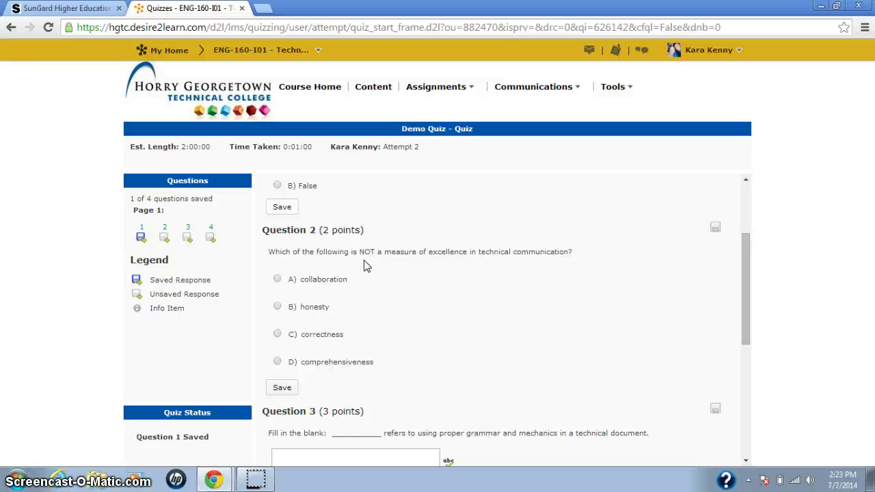
Step: Choose A) collaboration for question 2 and save the answer
left_click(277, 281)
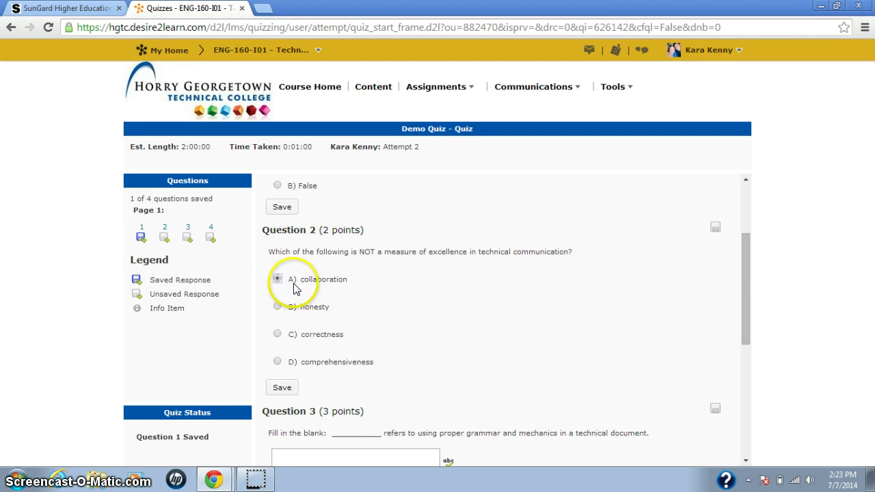
left_click(278, 393)
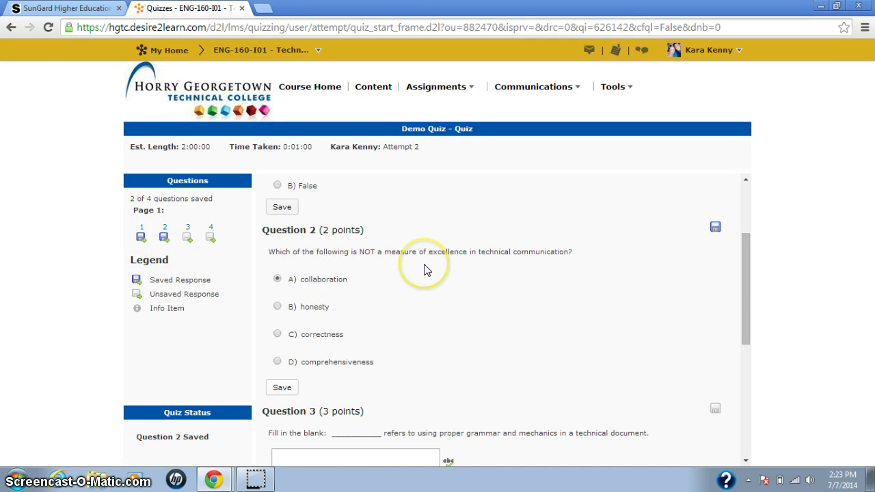
scroll(418, 269, "down", 3)
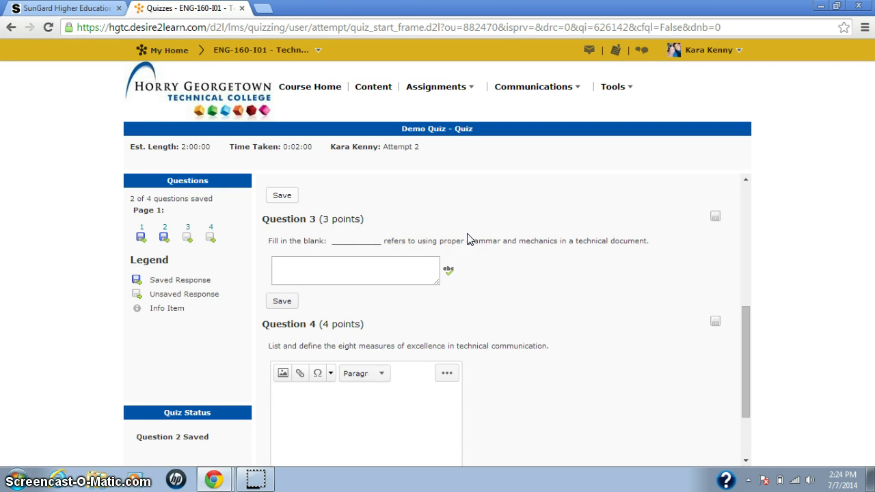
Step: Enter 'correctness' as the fill-in-the-blank answer for Question 3
left_click(397, 276)
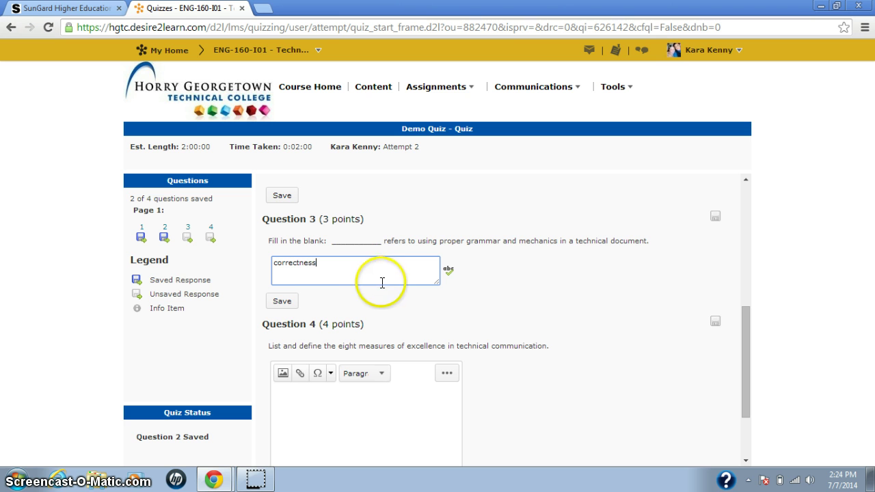
Step: Spell-check the Question 3 answer, find no misspellings, and cancel the checker
left_click(449, 272)
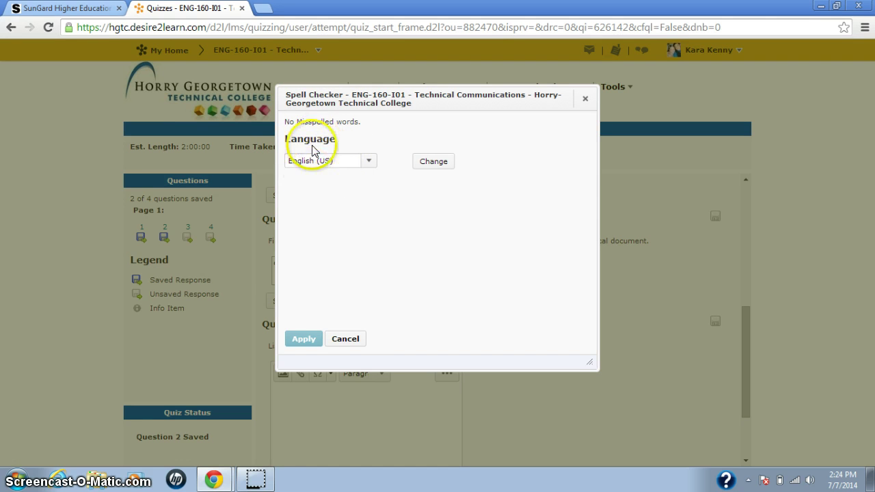
left_click(345, 340)
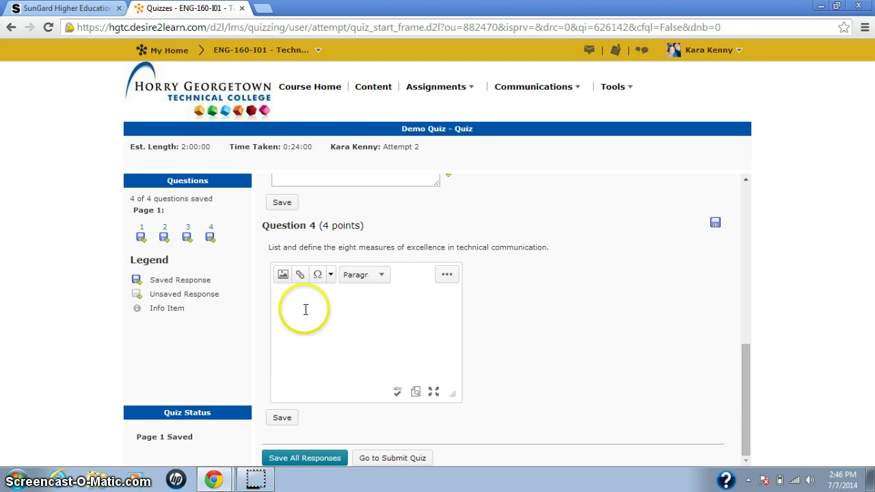
Step: Write Honesty, Clarity and Accurracy on separate lines for Question 4 and save it
left_click(305, 309)
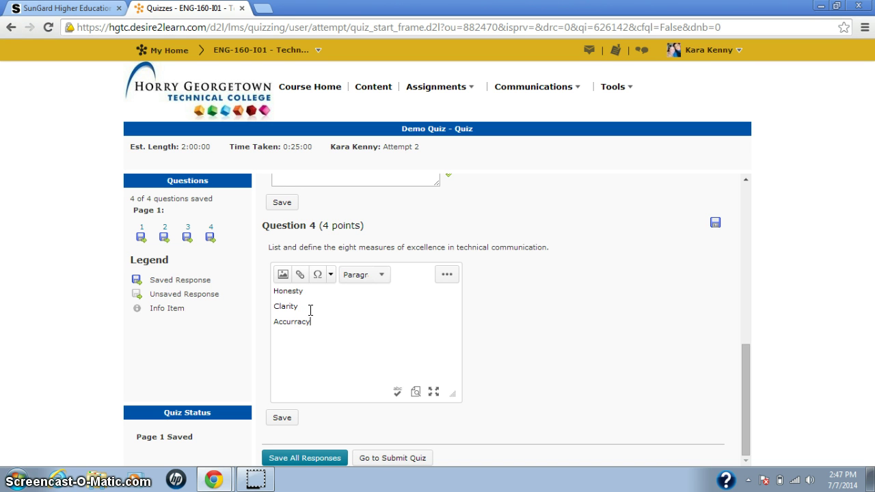
left_click_drag(301, 295, 319, 298)
left_click(313, 315)
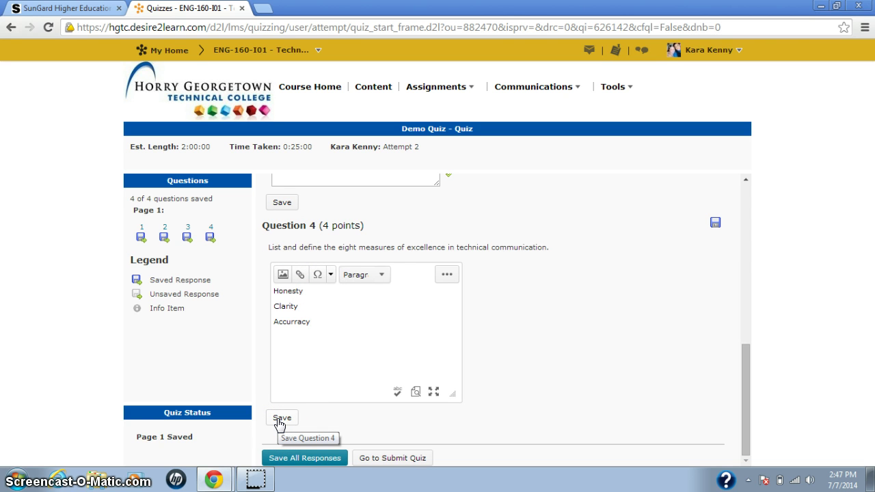
left_click(278, 420)
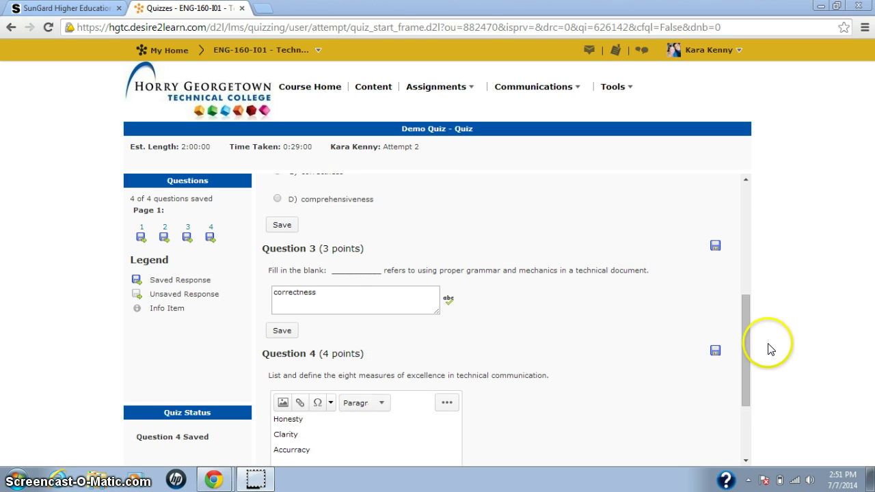
Step: Save Question 1 as False, then change it to True and re-save
left_click(744, 225)
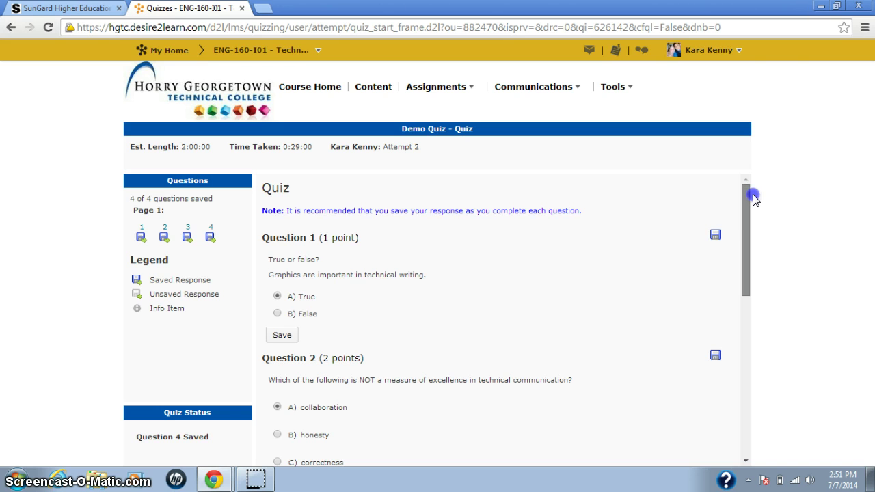
mouse_move(754, 197)
left_mouse_down()
mouse_move(745, 321)
mouse_move(745, 205)
left_mouse_up()
left_click(276, 304)
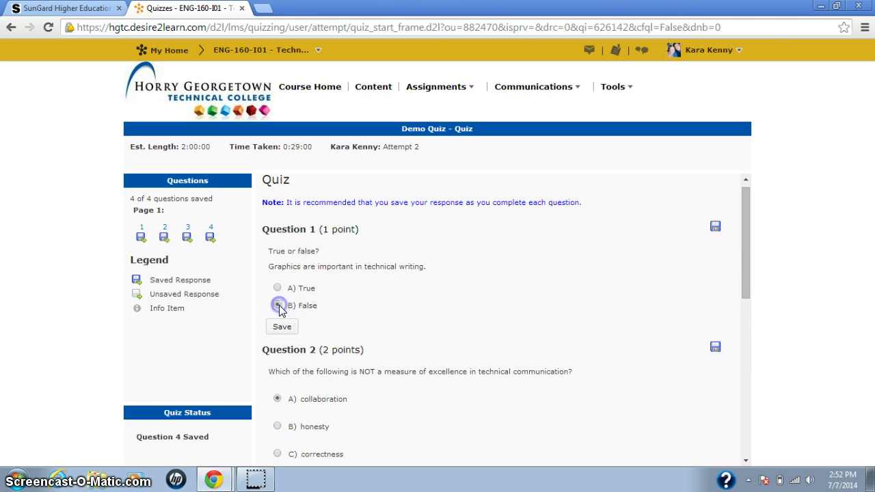
left_click(280, 328)
left_click(276, 288)
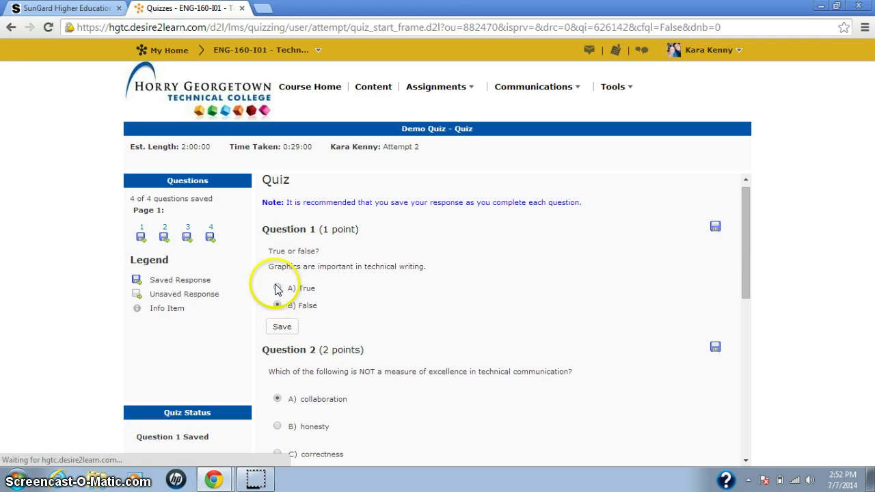
left_click(282, 327)
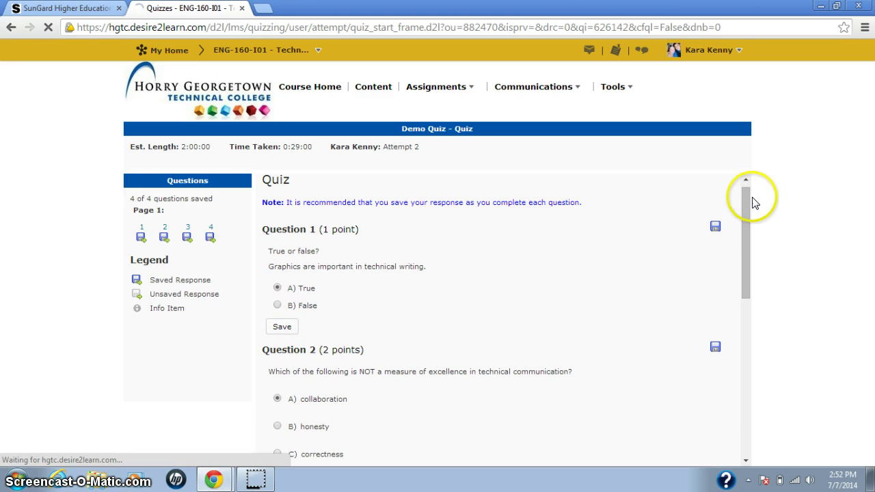
left_click_drag(742, 256, 756, 405)
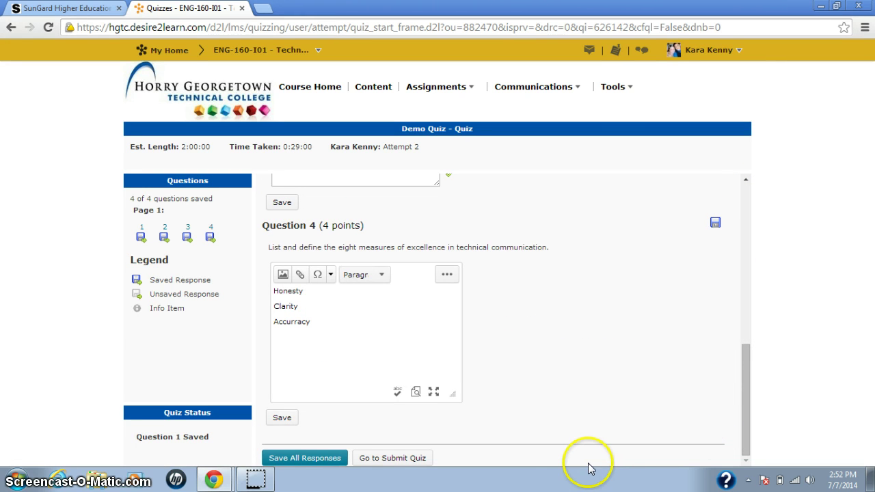
Step: Save all Demo Quiz responses and proceed to the Quiz Submission Confirmation page
left_click(314, 459)
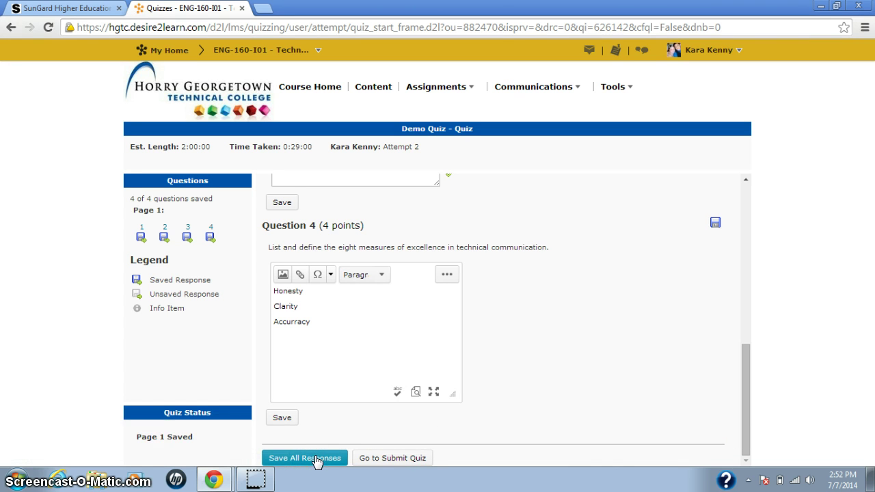
left_click(322, 459)
left_click(393, 460)
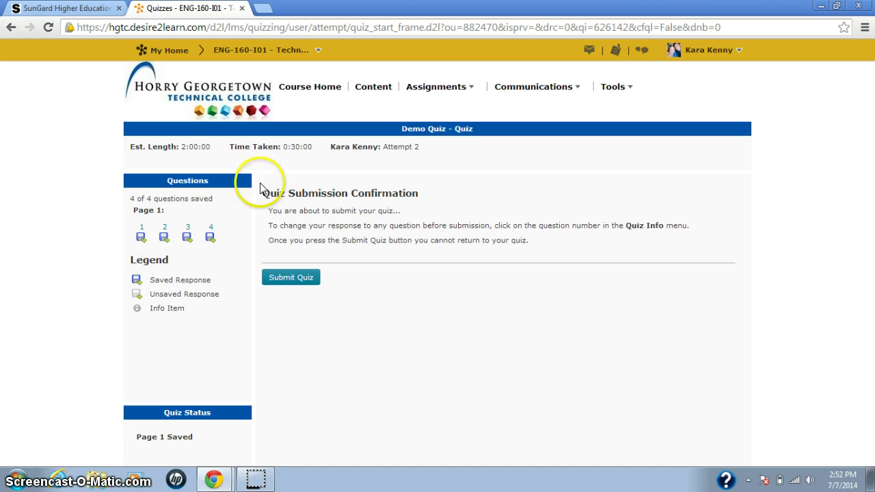
Step: Submit the Demo Quiz and confirm with 'Yes, submit quiz', scoring 6 / 10
left_click(288, 271)
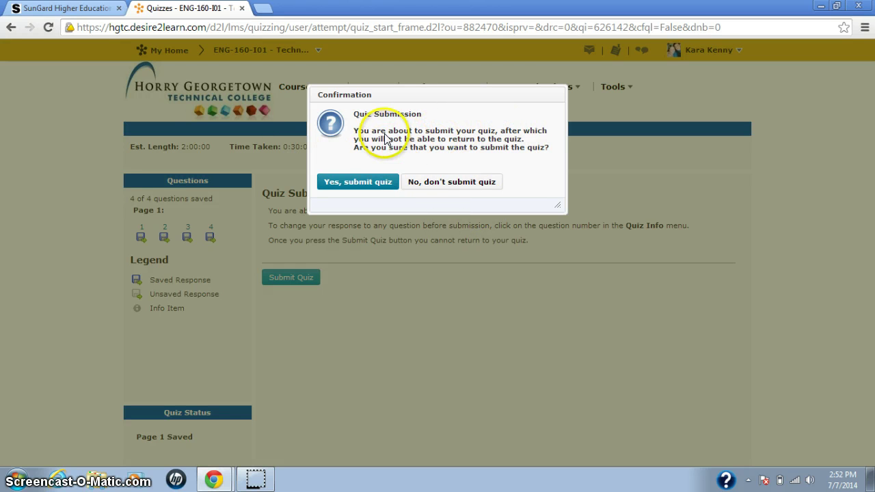
left_click(356, 183)
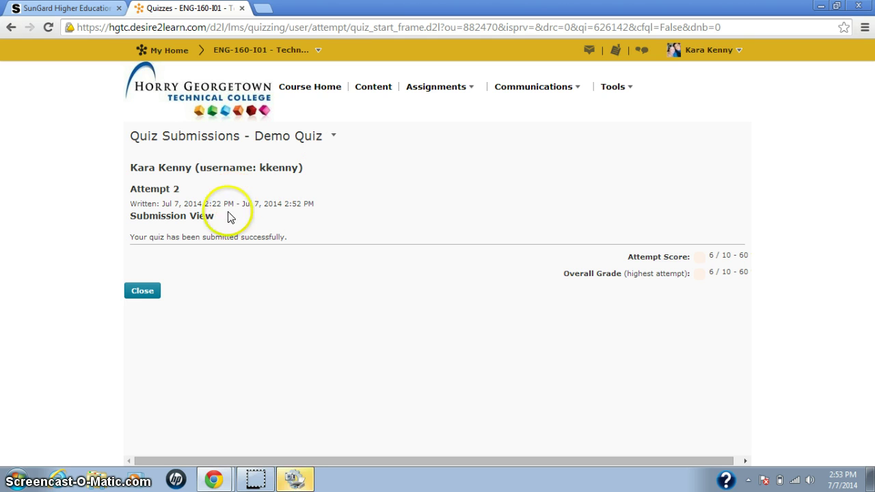
Step: Close the results to view both attempts, with Attempt 2 at 6 / 10 (60 %)
left_click(141, 295)
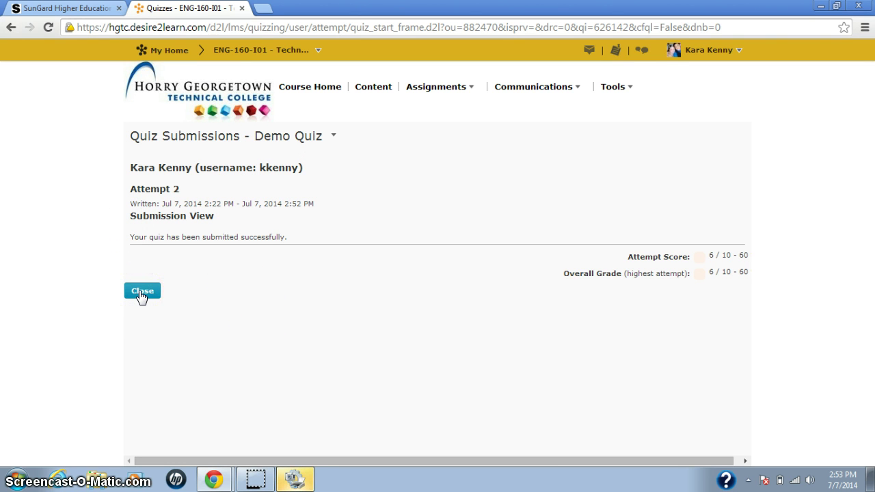
left_click(141, 296)
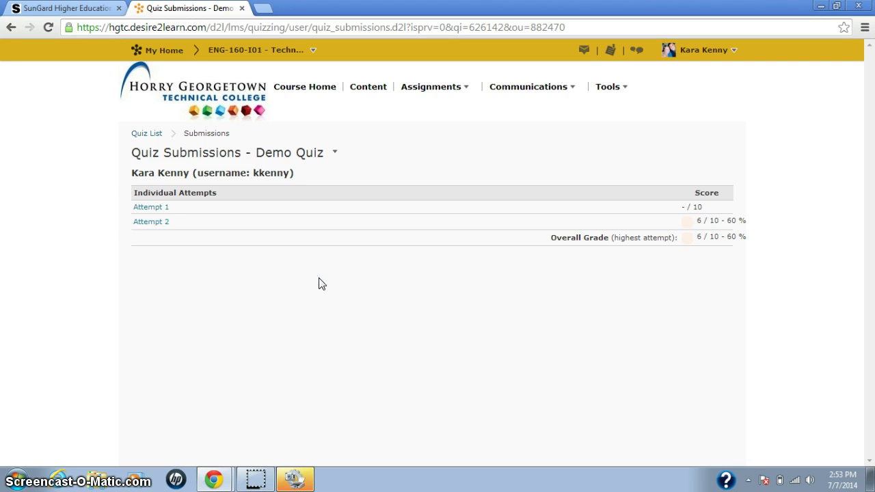
left_click(249, 312)
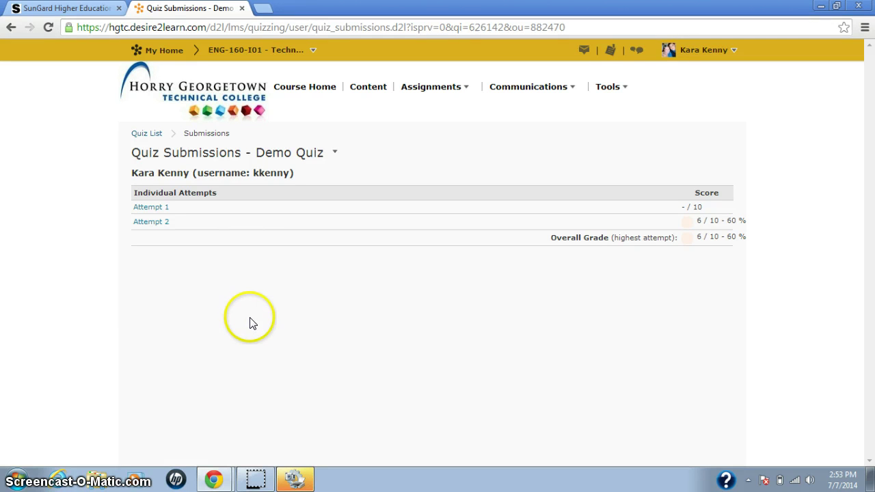
Step: Open Grades from the Tools menu and review the 295 / 295 final grade
left_click(611, 88)
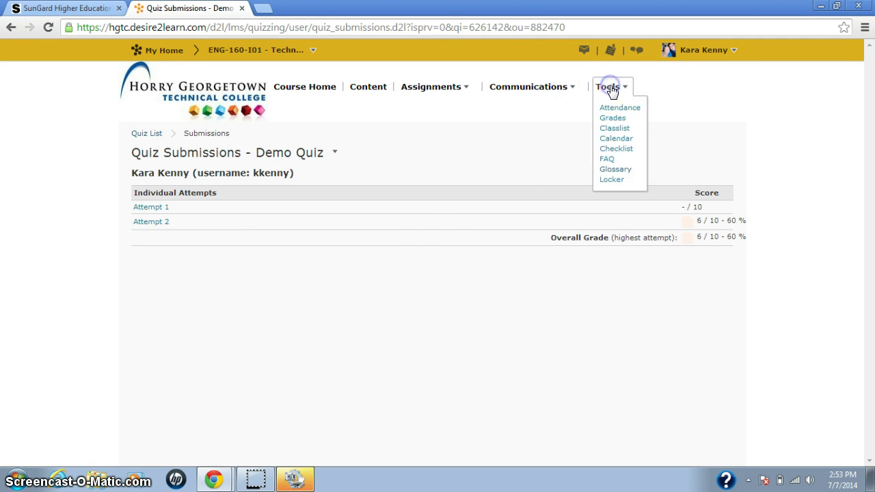
left_click(612, 118)
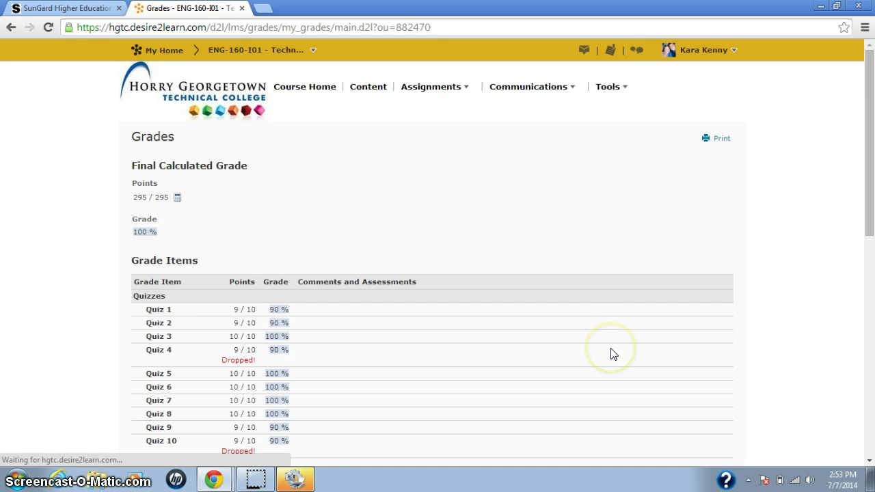
scroll(346, 381, "down", 4)
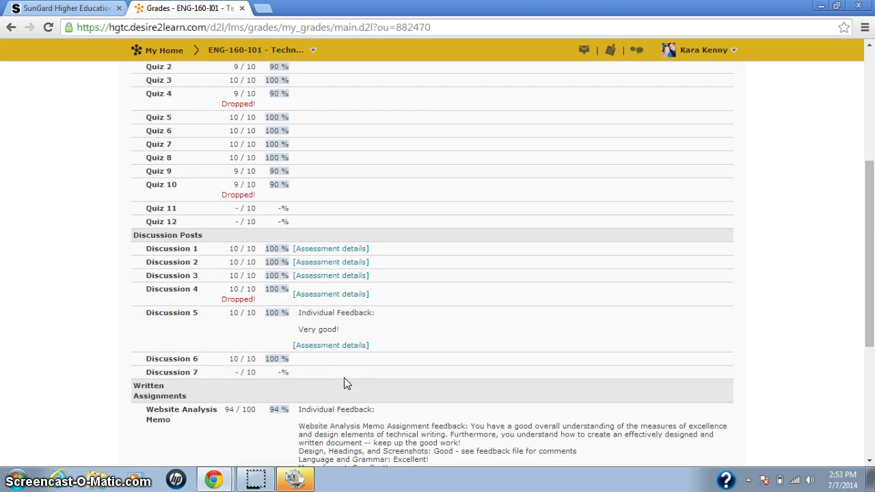
scroll(346, 384, "up", 4)
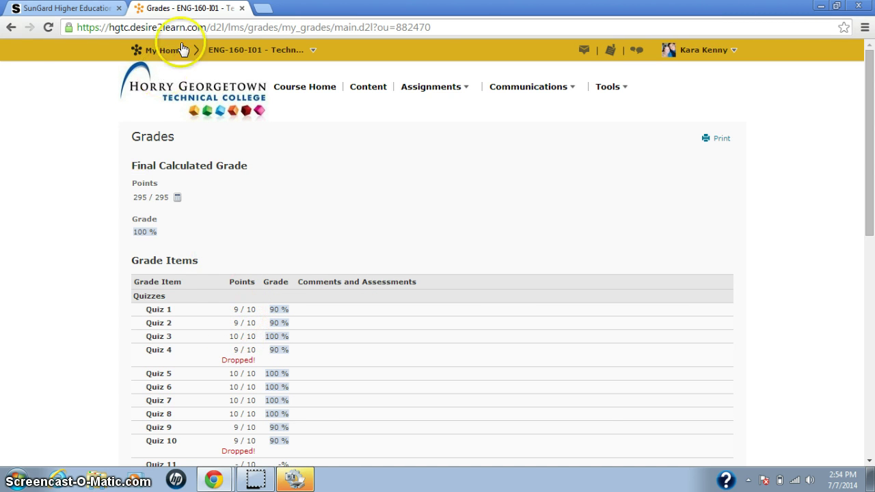
Step: Return to the myWaveNet Home page and select the OIT Helpdesk Center link
left_click(82, 8)
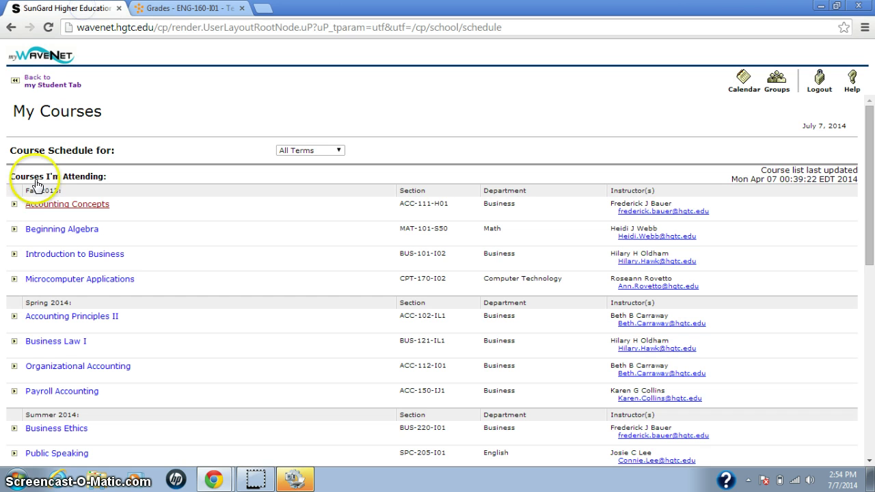
left_click(33, 81)
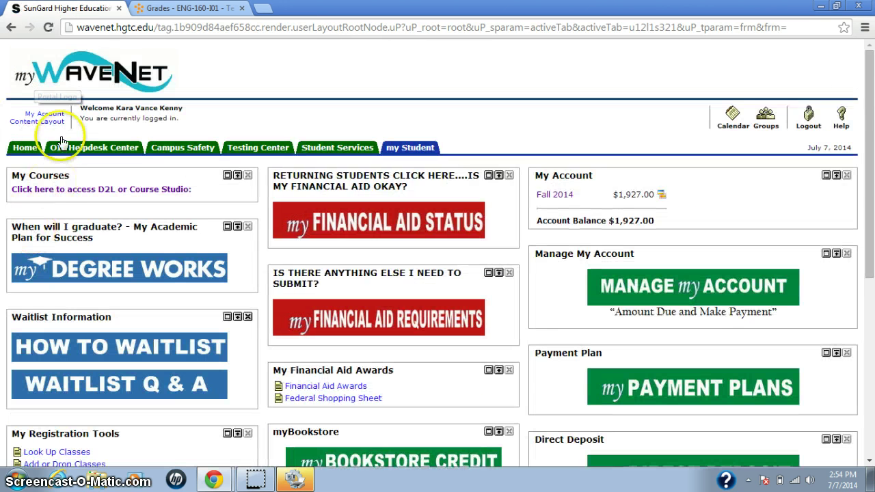
left_click(28, 148)
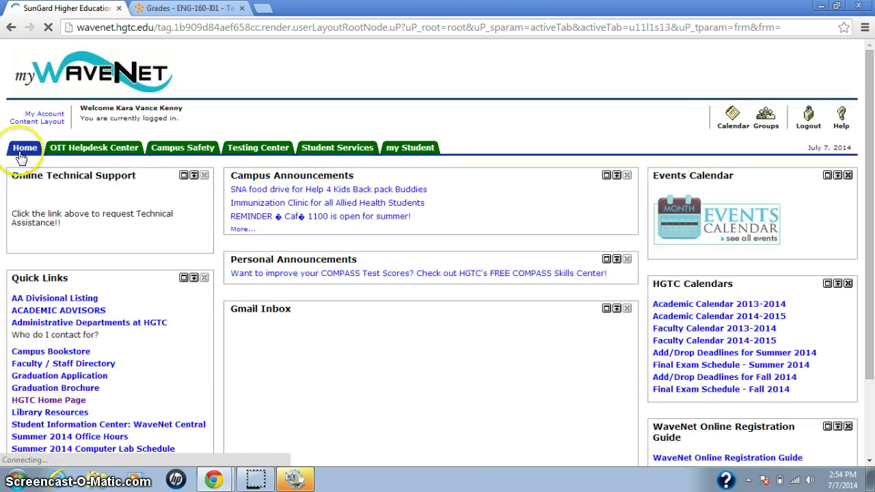
left_click(142, 232)
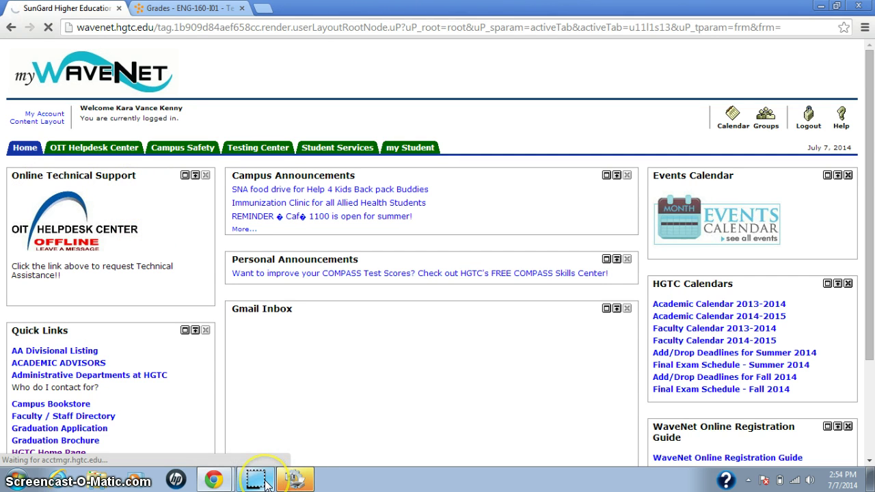
mouse_move(265, 483)
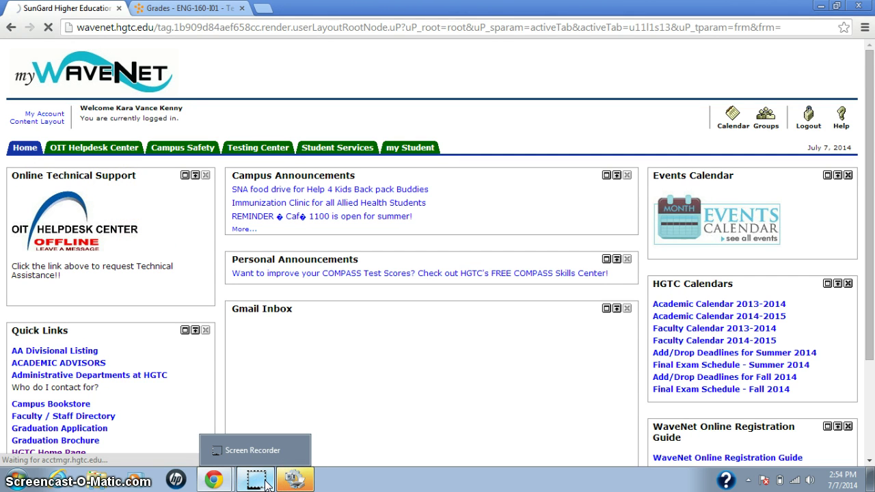